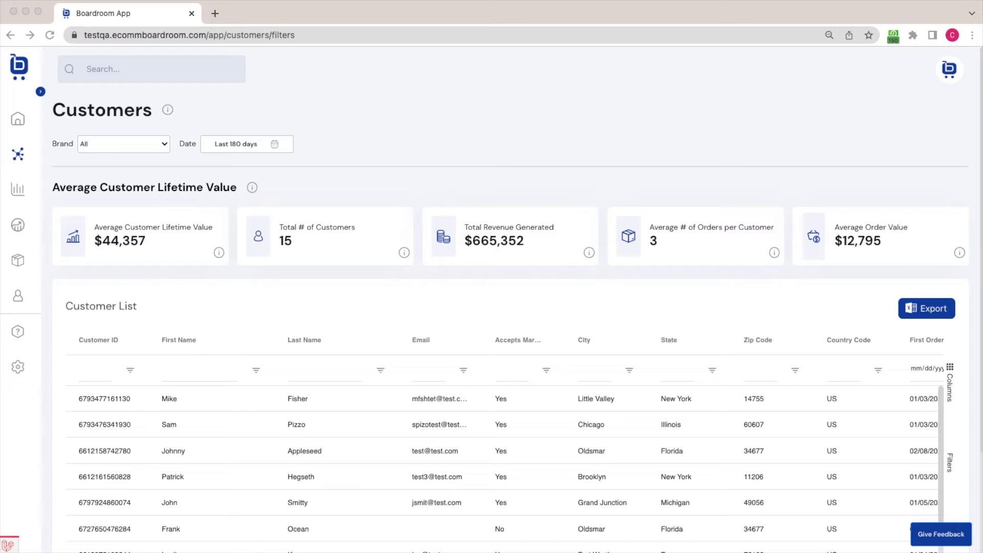
- Expand the sidebar to show the Customers submenu, then collapse it back to icons
click(237, 273)
click(40, 91)
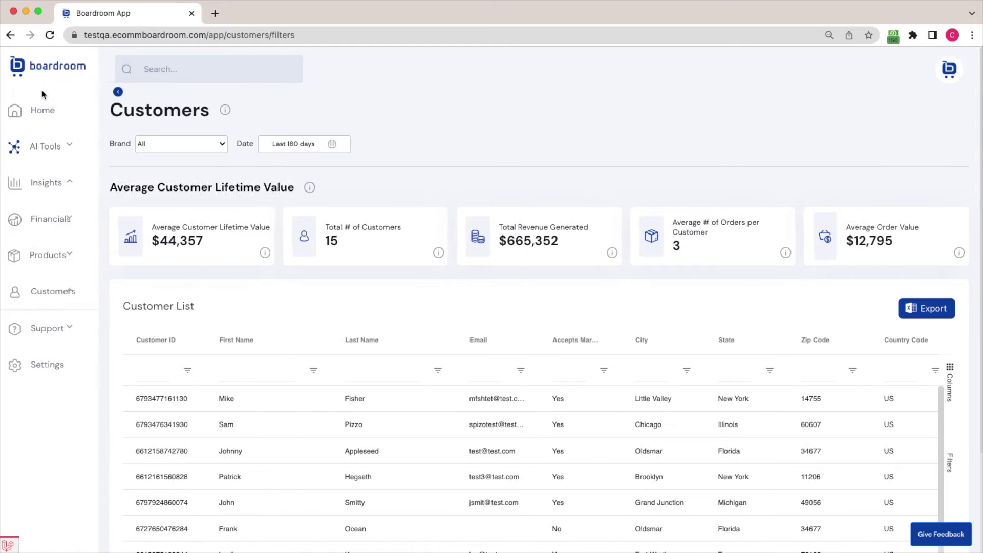
click(95, 303)
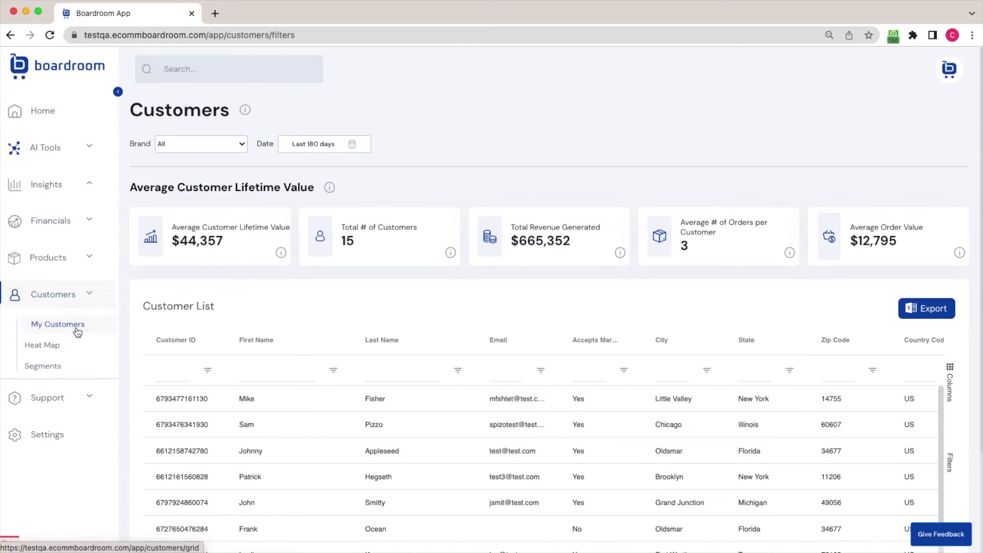
click(90, 294)
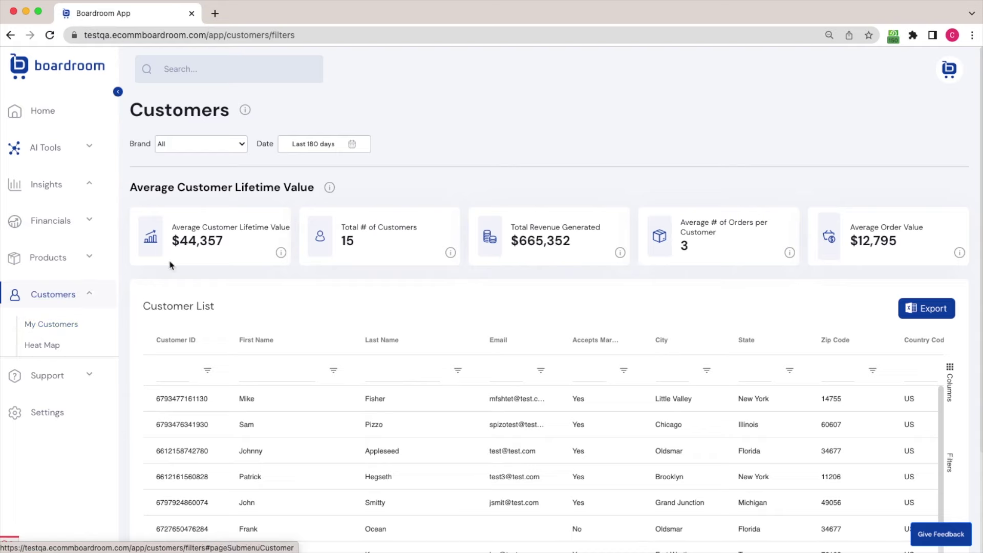
click(118, 91)
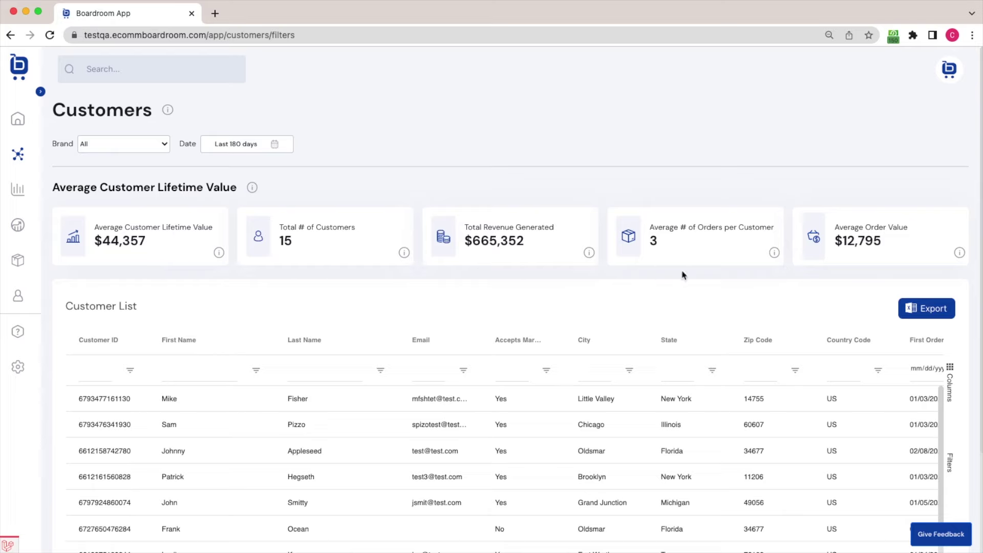
- Scroll the Customer List sideways to reveal the Average Order Value and Total Revenue columns
scroll(684, 275, down, 5)
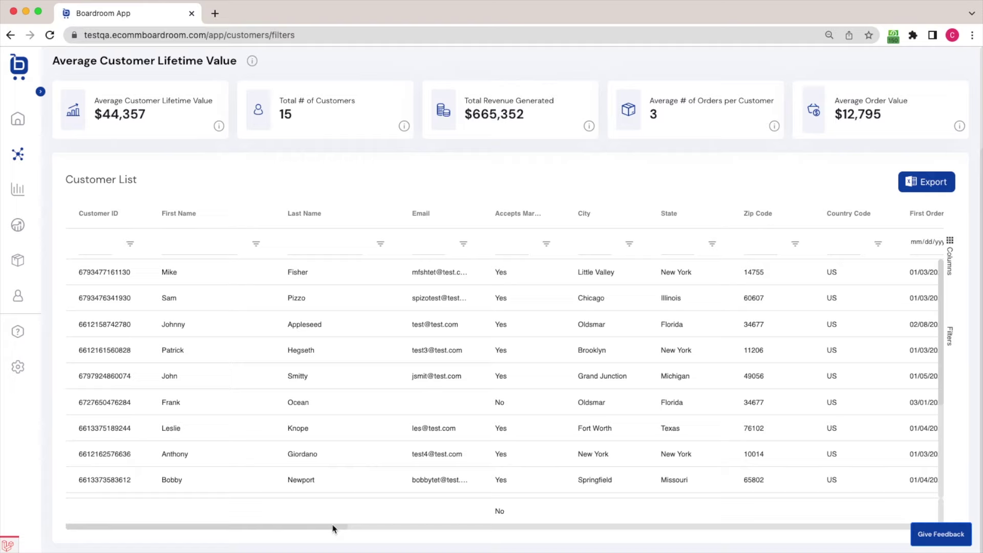
drag(332, 529, 607, 548)
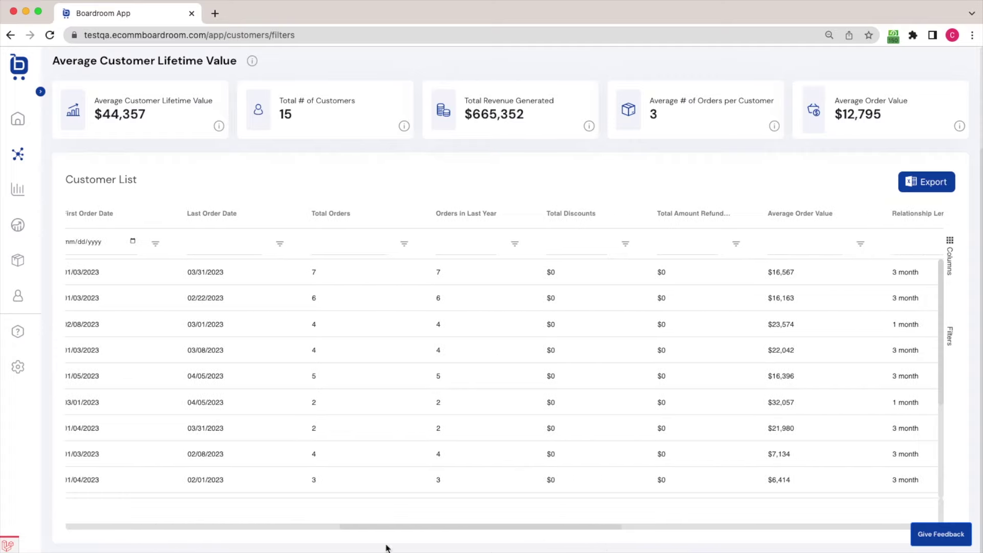
drag(384, 531, 493, 533)
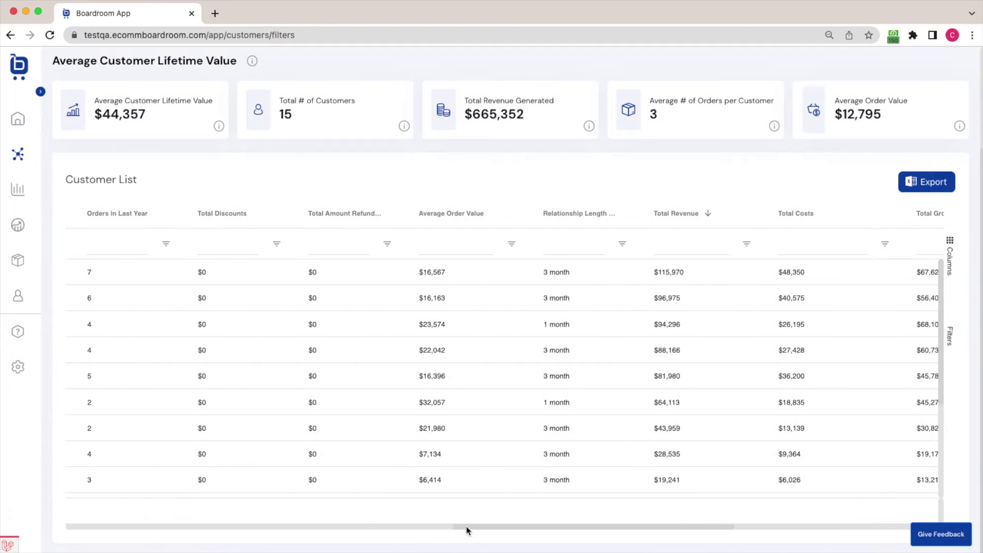
drag(465, 531, 619, 531)
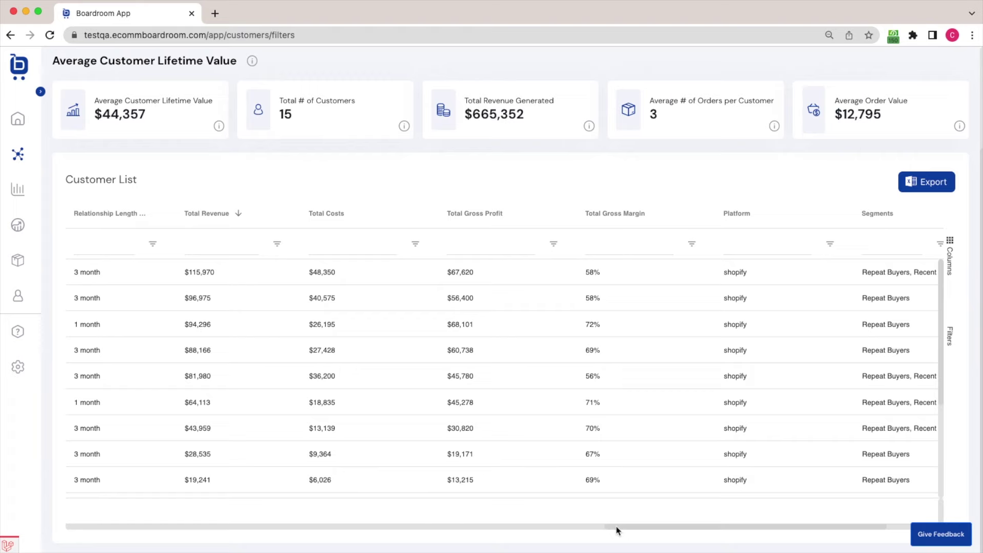
drag(616, 530, 650, 531)
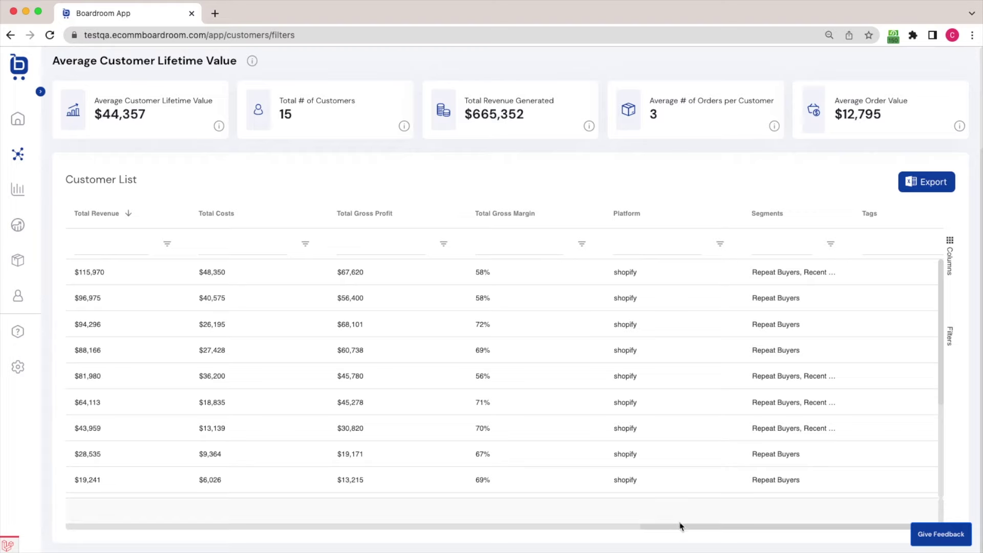
drag(686, 531, 683, 530)
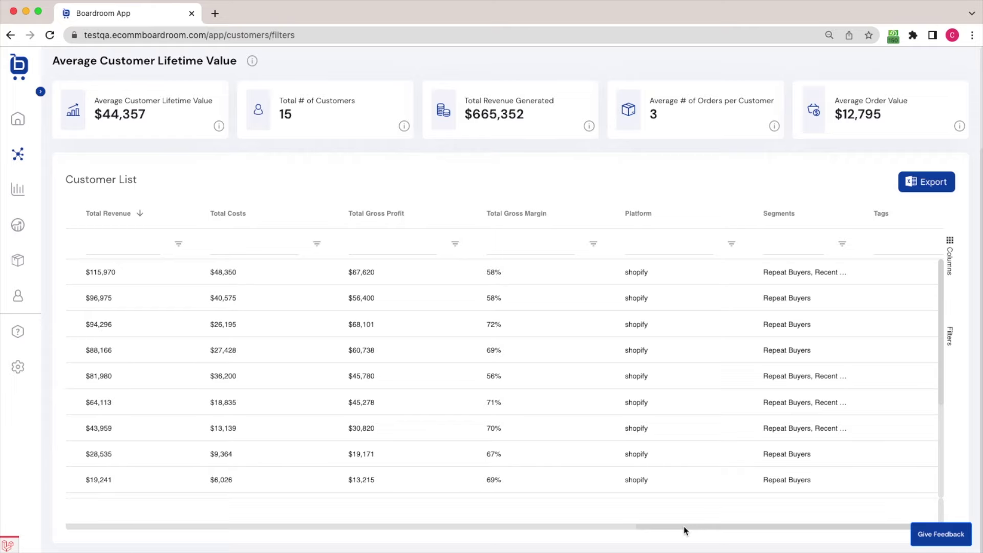
drag(685, 531, 549, 531)
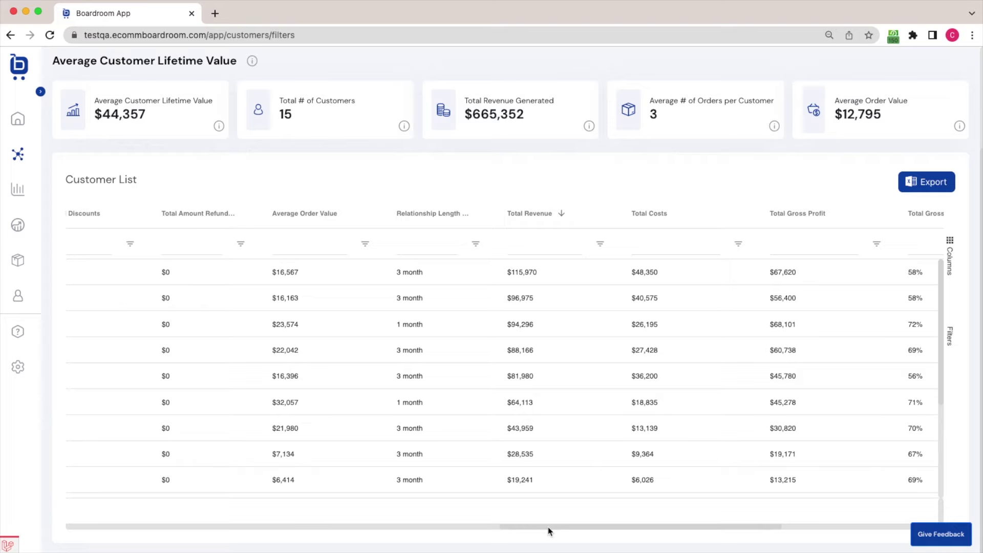
click(546, 245)
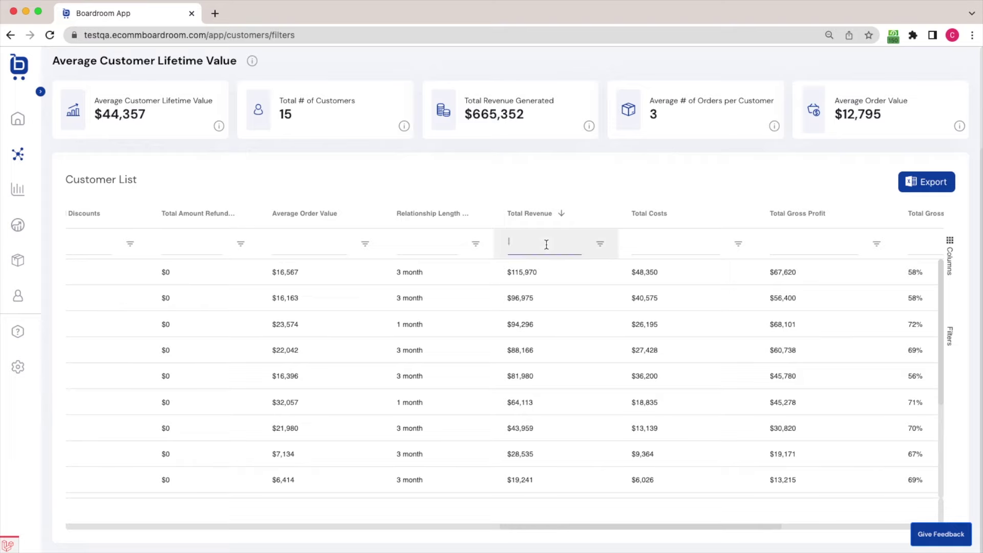
- Filter Total Revenue to greater than 50000, narrowing the list to six customers
click(600, 243)
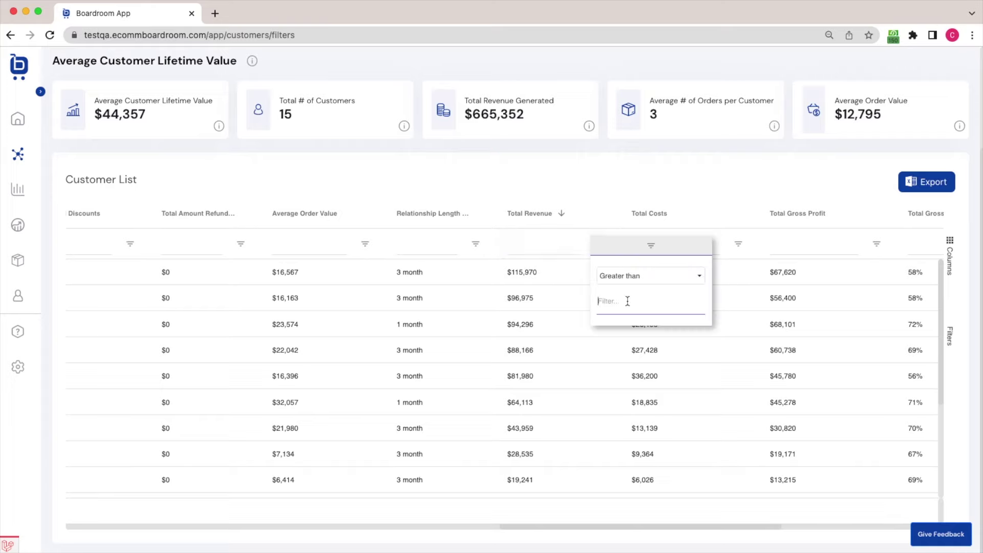
text(50000)
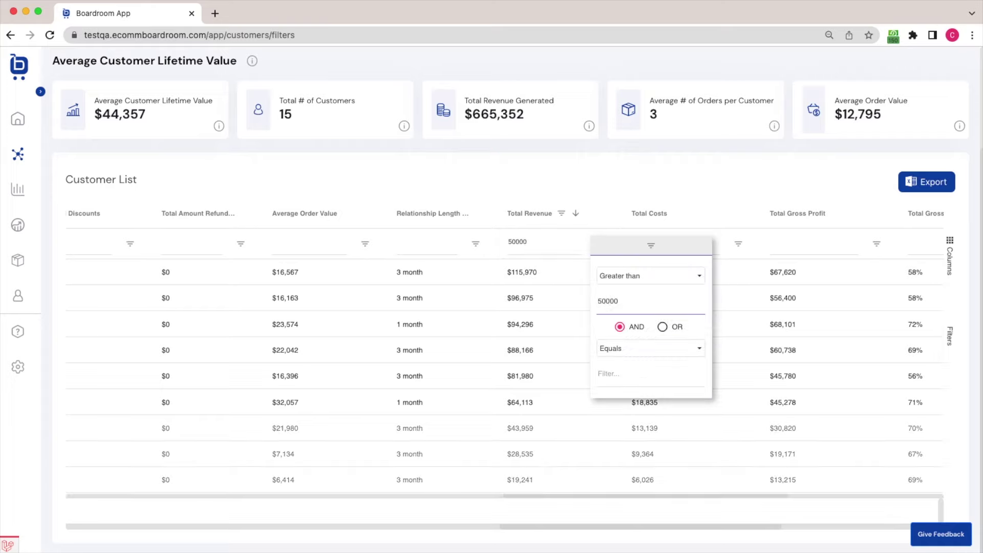
click(543, 451)
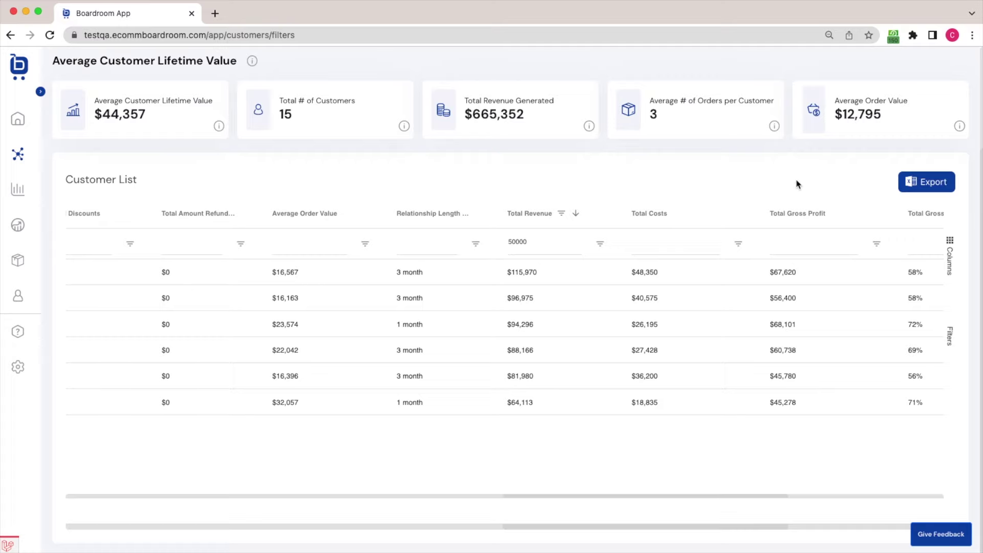
- Open the Customers > Segments page from the sidebar
mouse_move(40, 297)
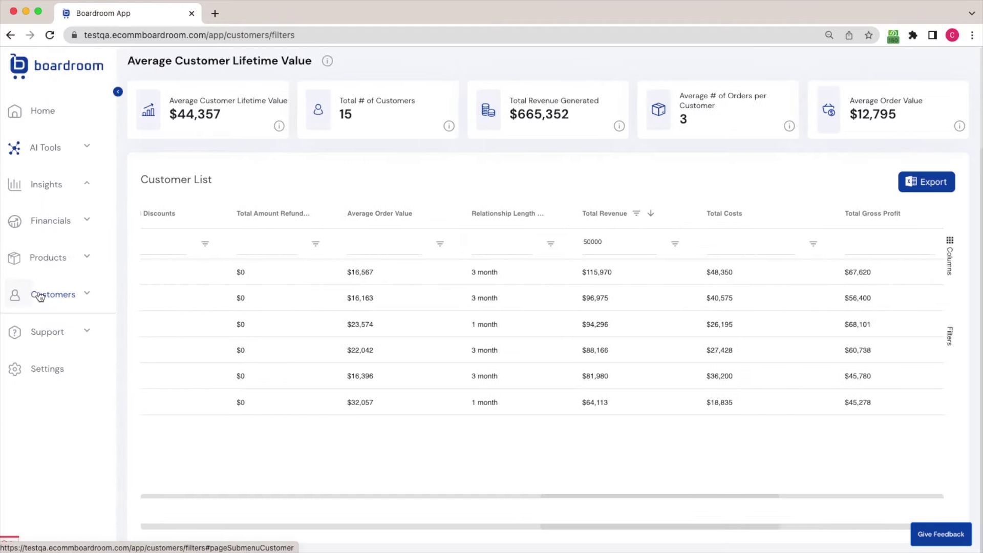
click(88, 300)
click(56, 369)
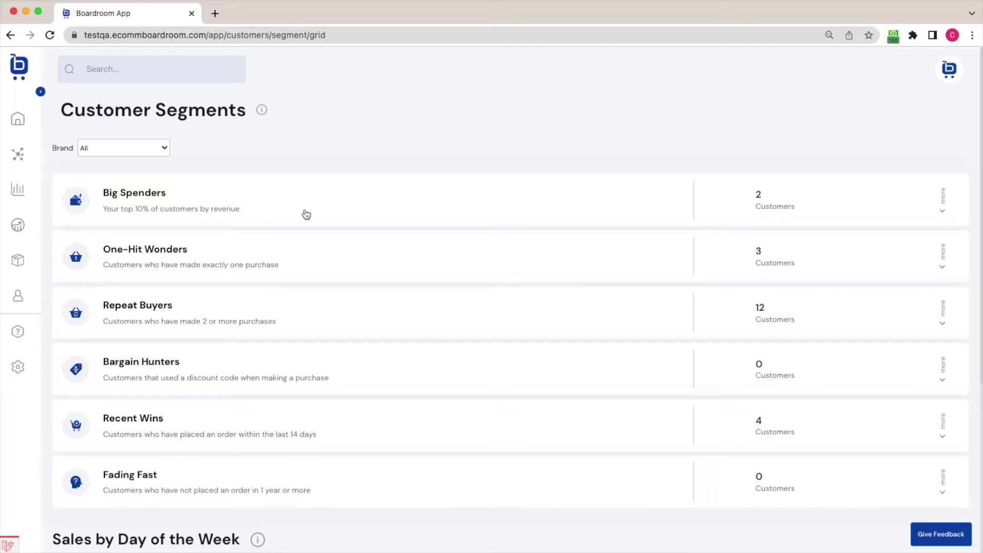
- Expand and collapse the Big Spenders and Repeat Buyers cards to view their customers
click(306, 214)
click(306, 214)
click(400, 316)
scroll(461, 305, down, 2)
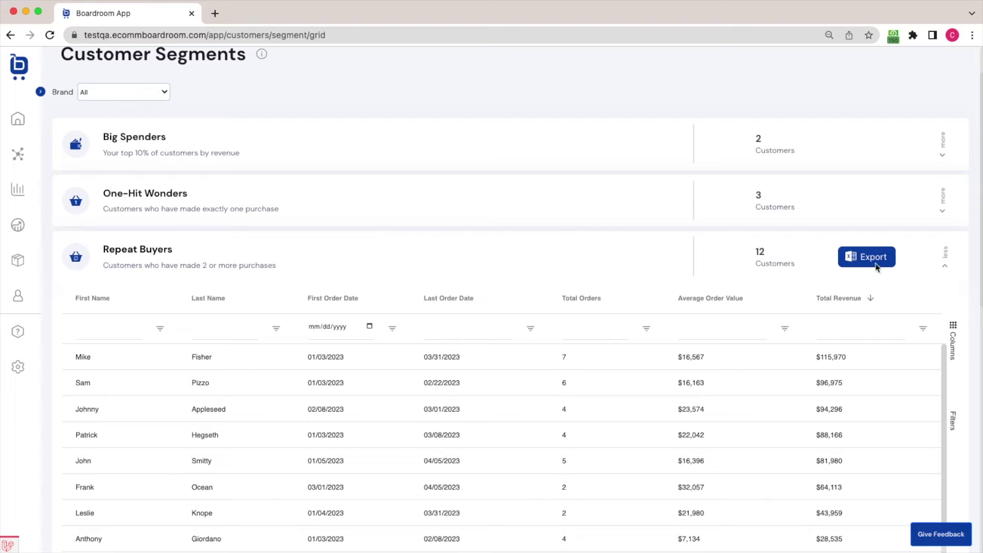
click(649, 257)
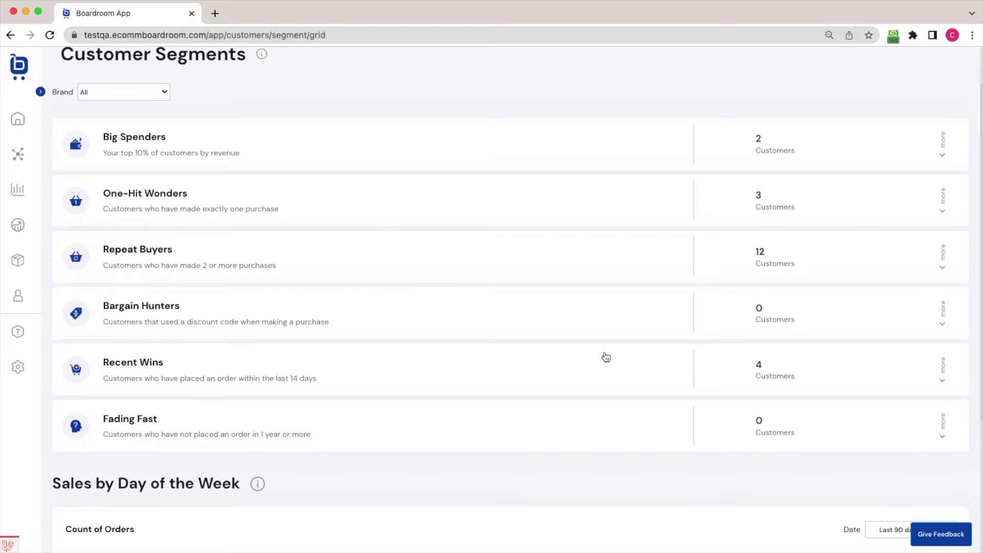
- Scroll down to the Sales by Day of the Week chart, where Wednesday peaks near 30 orders
scroll(606, 357, down, 5)
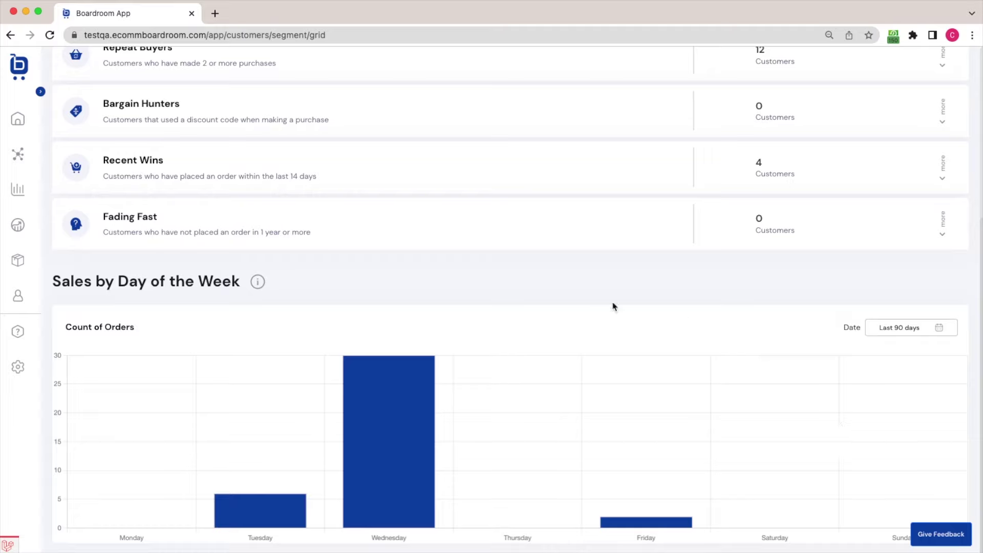
- Open Customers > Heat Map and set its Date range to Total
click(40, 93)
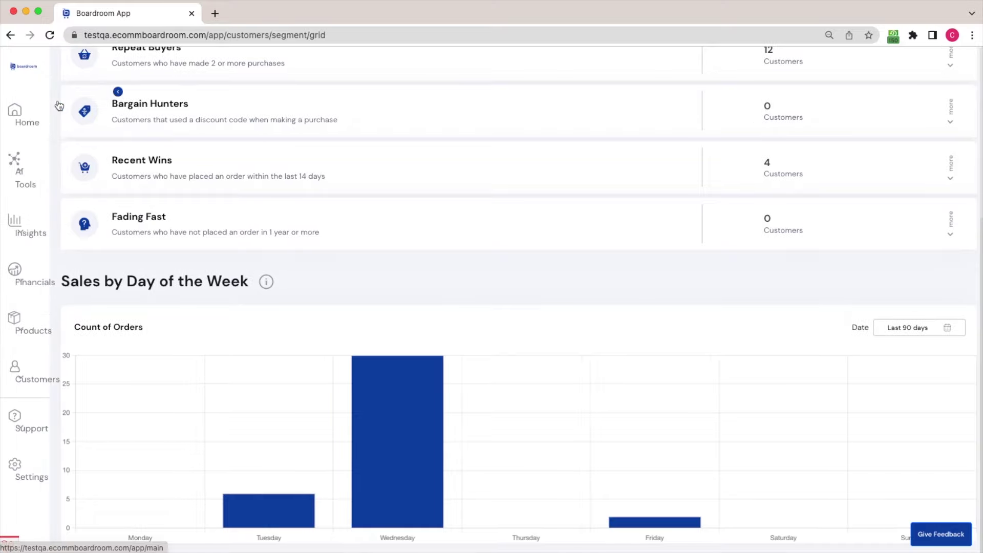
click(100, 292)
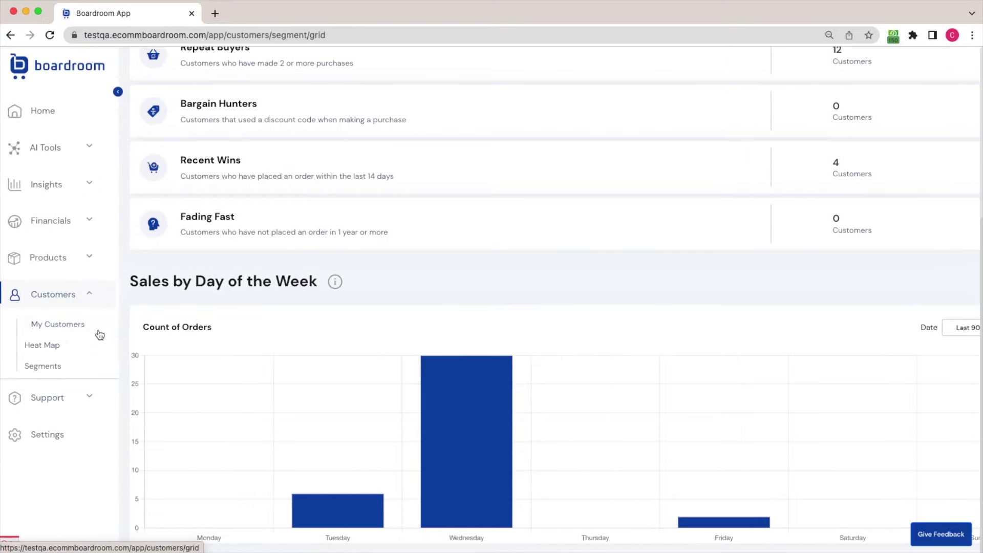
click(49, 346)
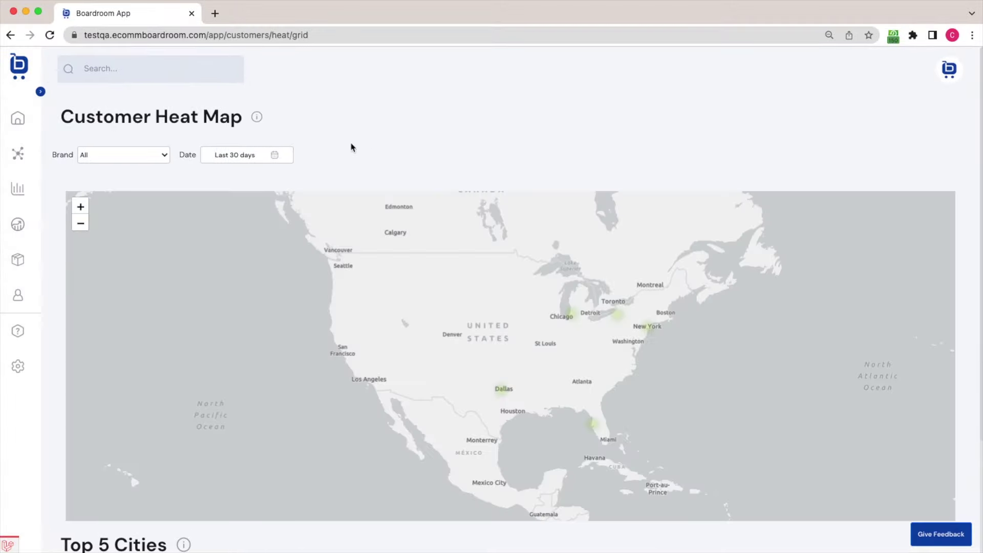
click(274, 156)
click(241, 223)
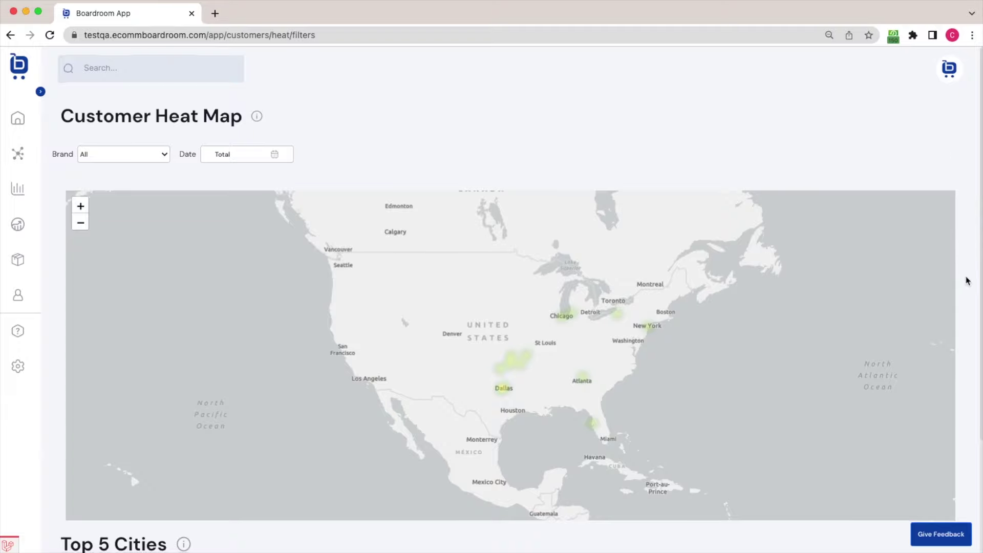
scroll(968, 280, down, 3)
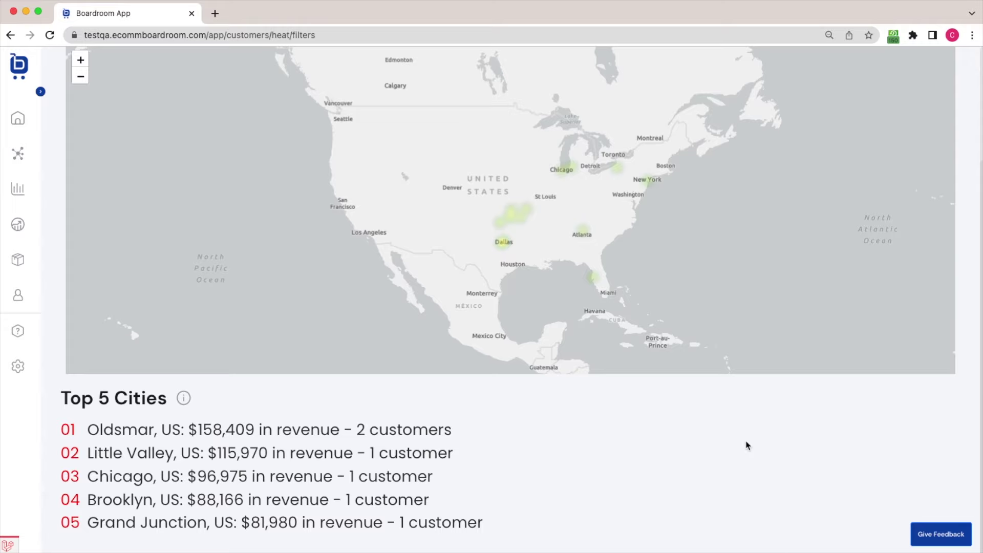
scroll(969, 412, up, 3)
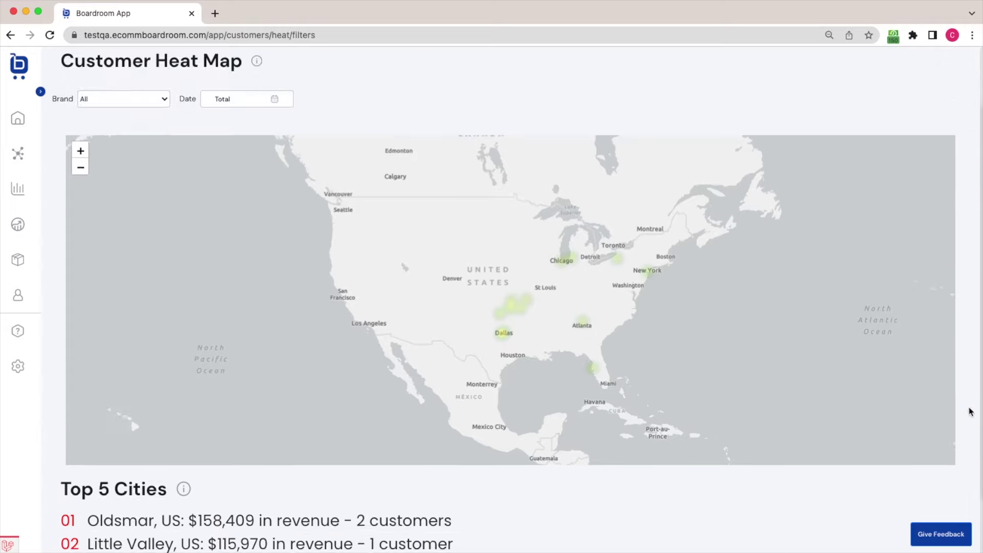